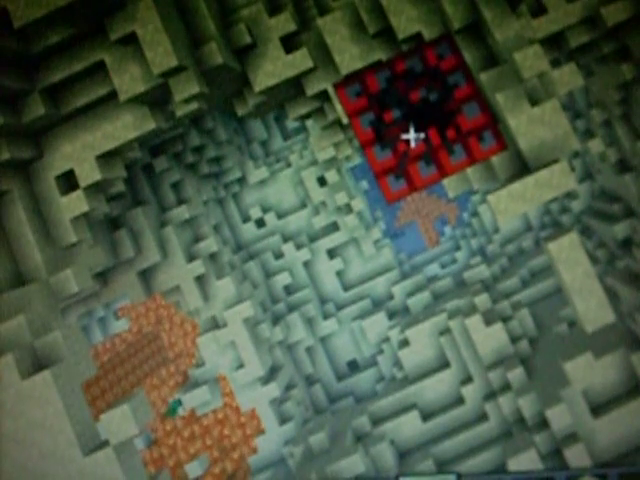
Place a sandstone block beside the lit ceiling TNT and let it blast a crater.
right_click(412, 137)
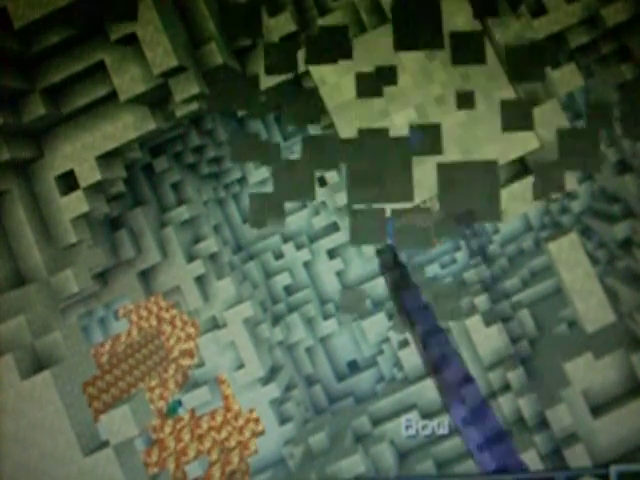